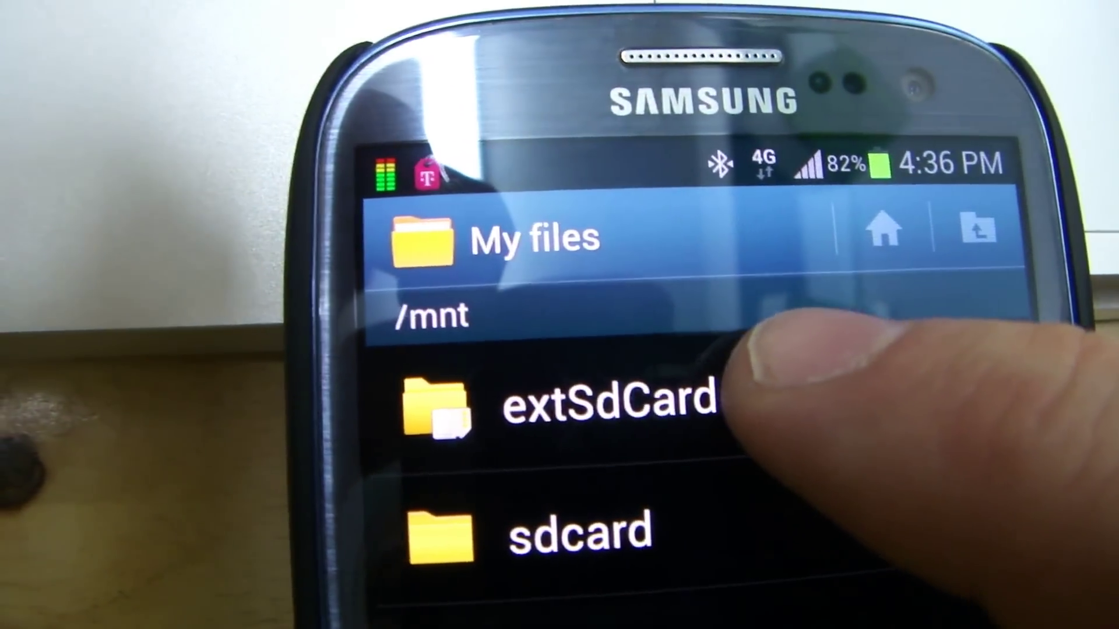
# Browse from extSdCard through MUSIC into the Rush album folder
pyautogui.click(743, 411)
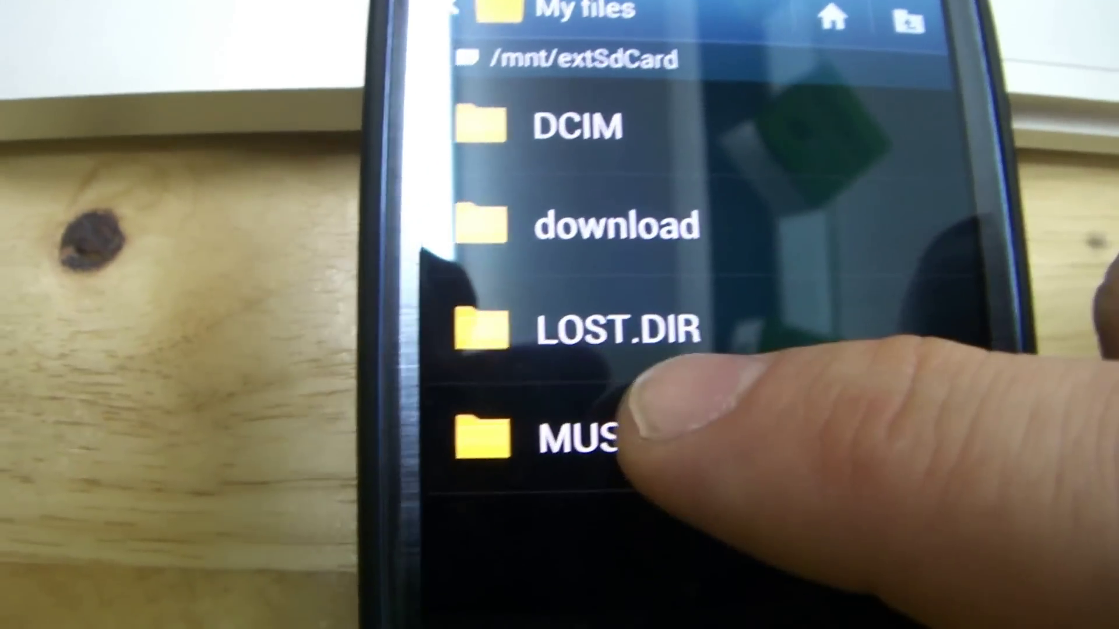
pyautogui.click(612, 438)
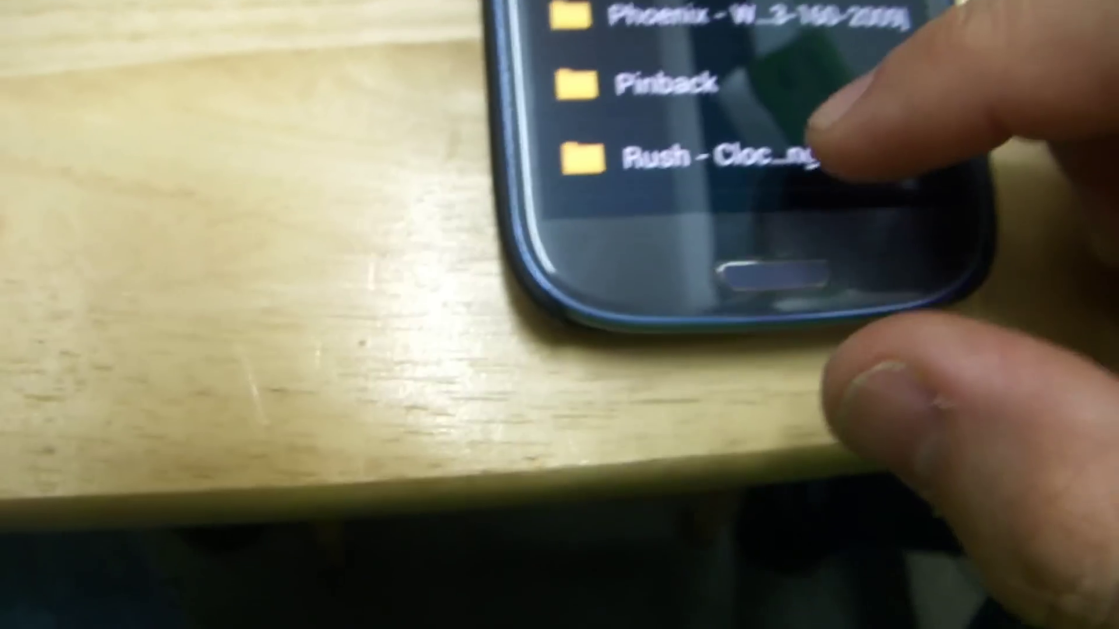
pyautogui.click(708, 472)
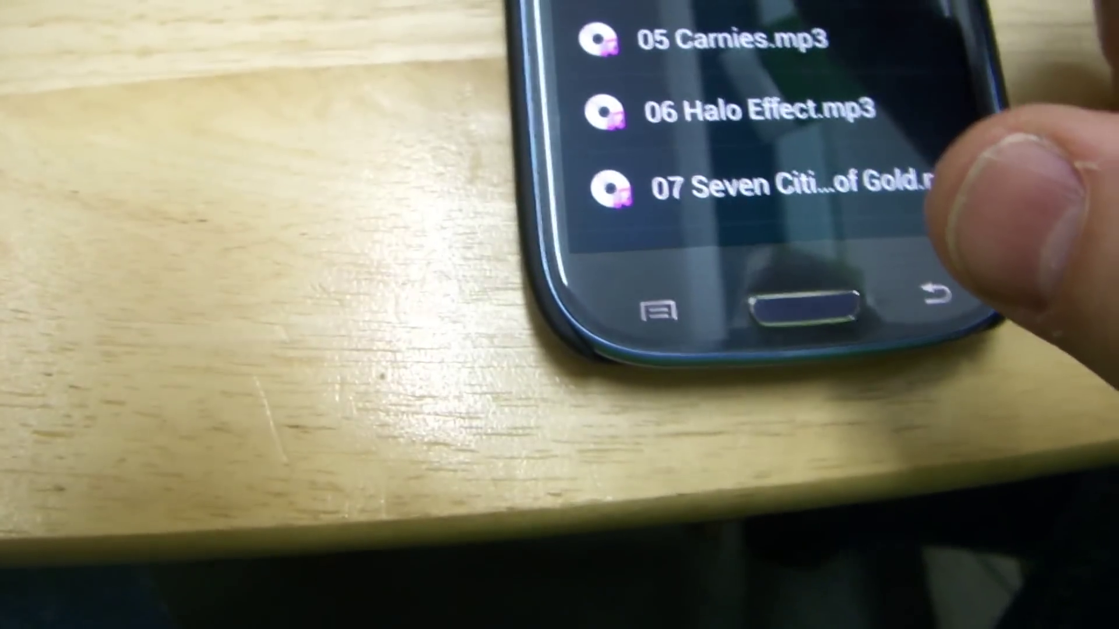
pyautogui.scroll(-3, 752, 114)
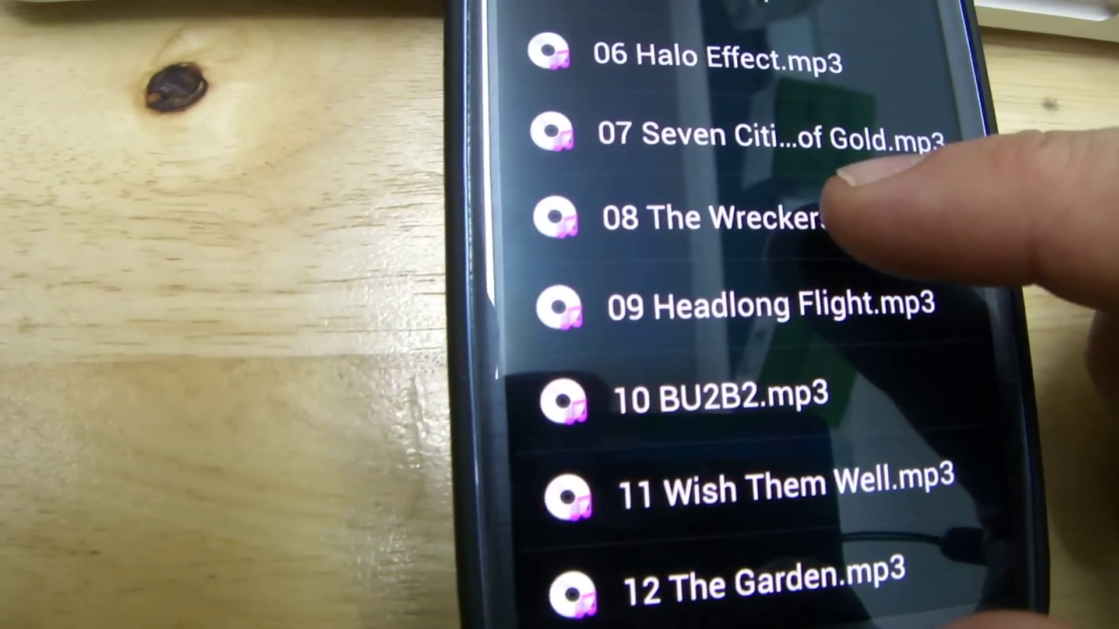
# Dismiss the app chooser for 08 The Wreckers.mp3 and bring up its file actions
pyautogui.click(769, 216)
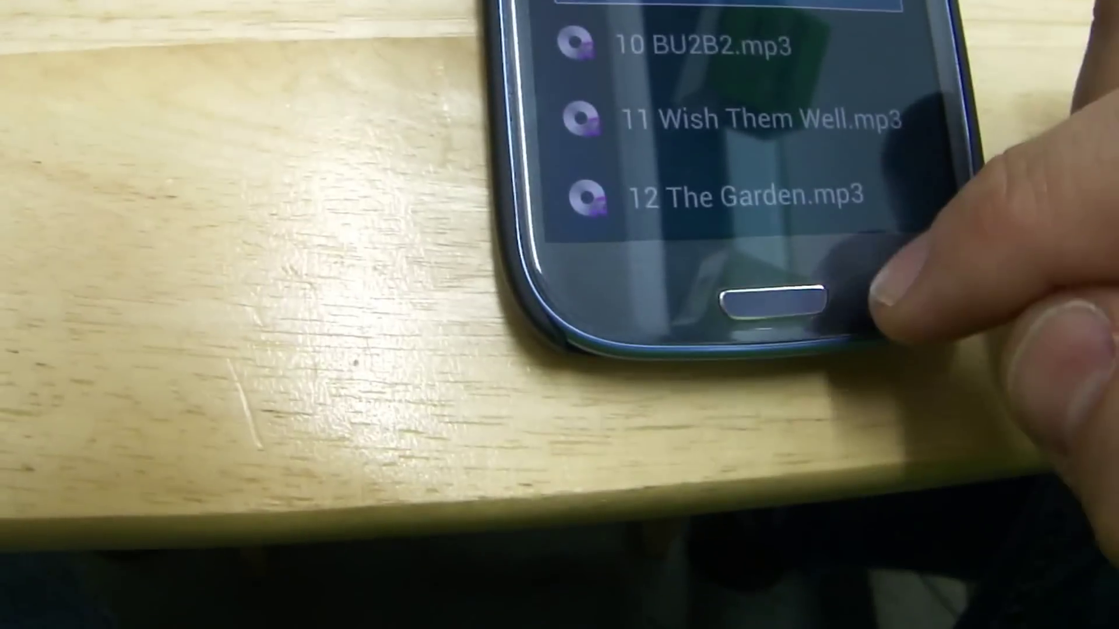
pyautogui.click(953, 363)
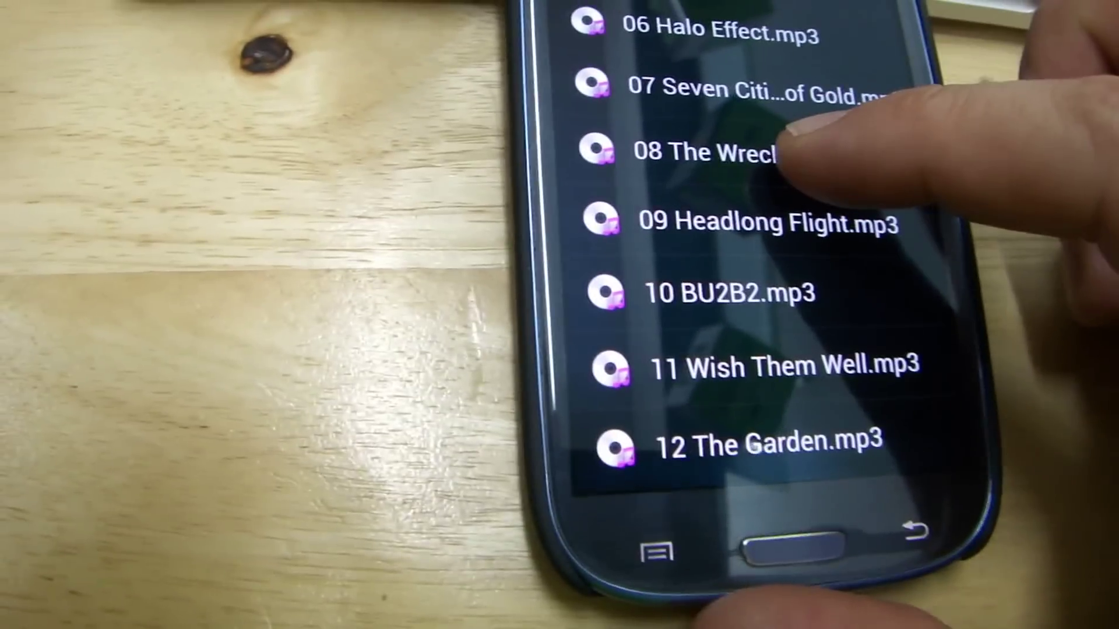
pyautogui.click(752, 101)
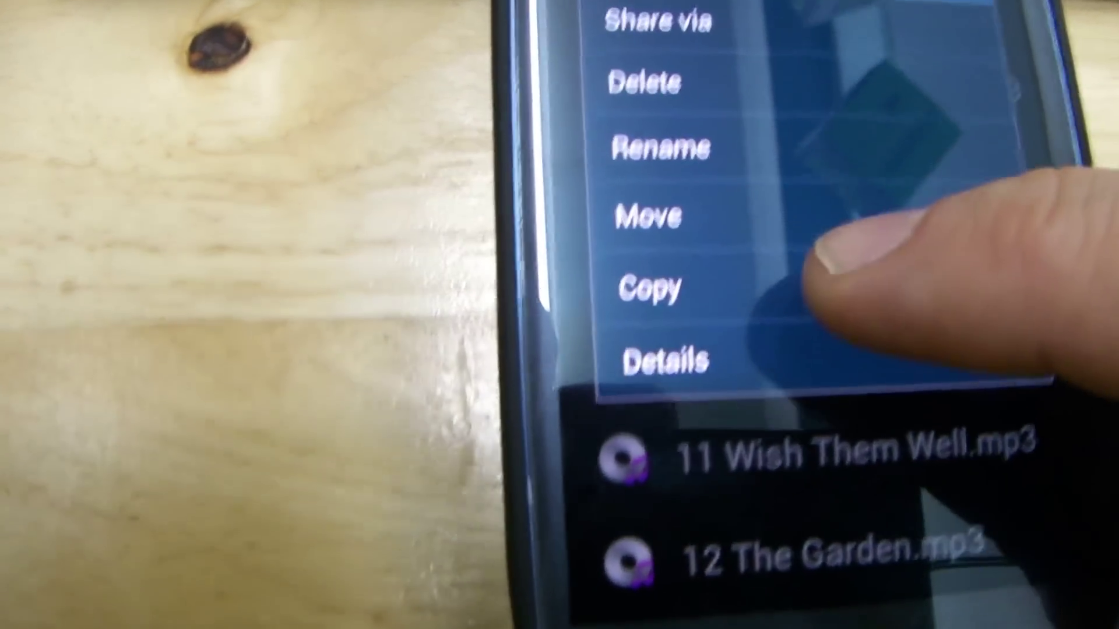
# Paste 08 The Wreckers.mp3 into sdcard > media > Notifications and confirm with Done
pyautogui.press('XF86PowerOff')
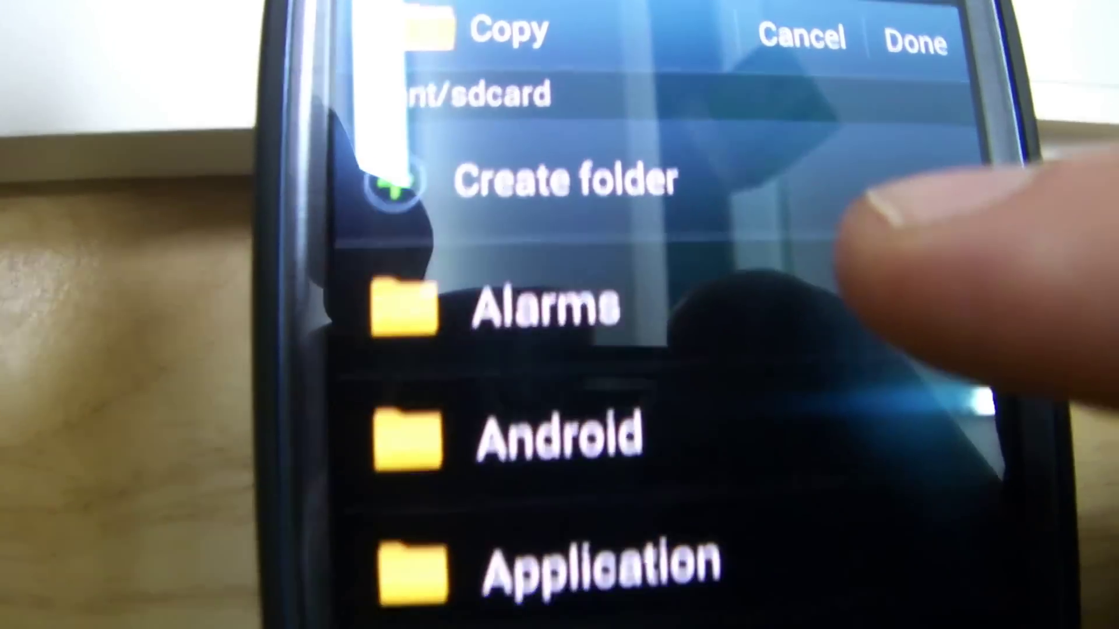
pyautogui.scroll(-3, 612, 315)
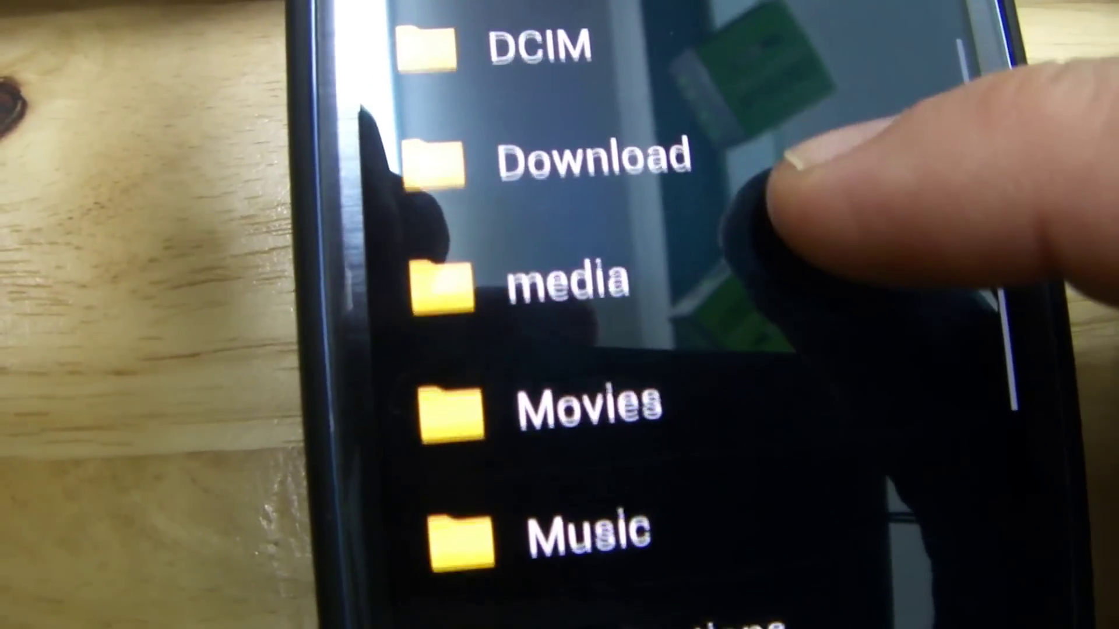
pyautogui.click(642, 336)
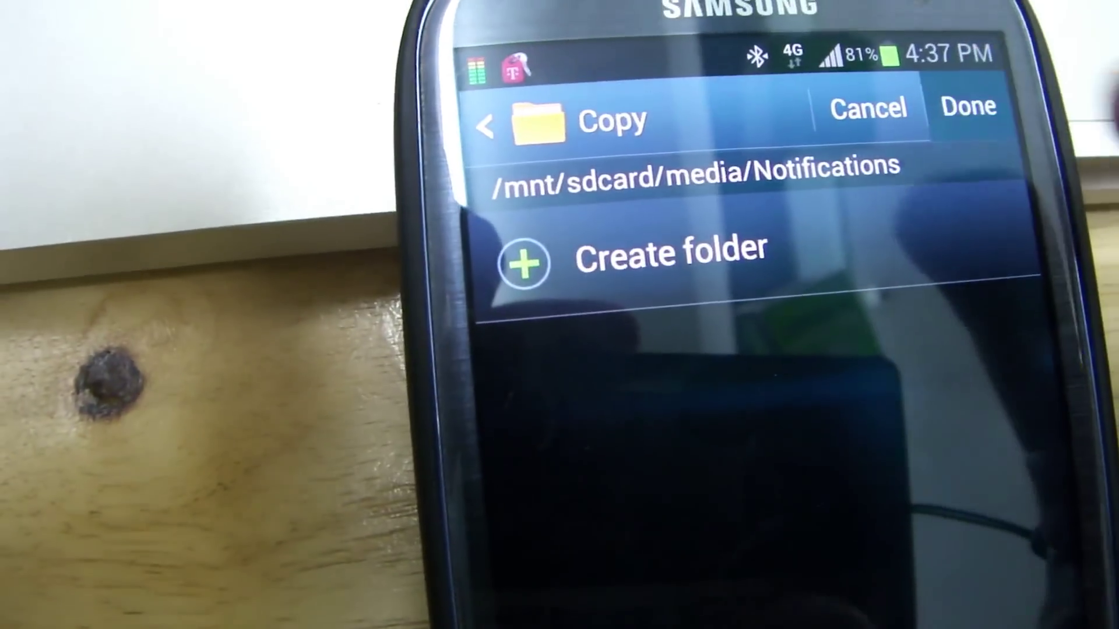
pyautogui.click(968, 106)
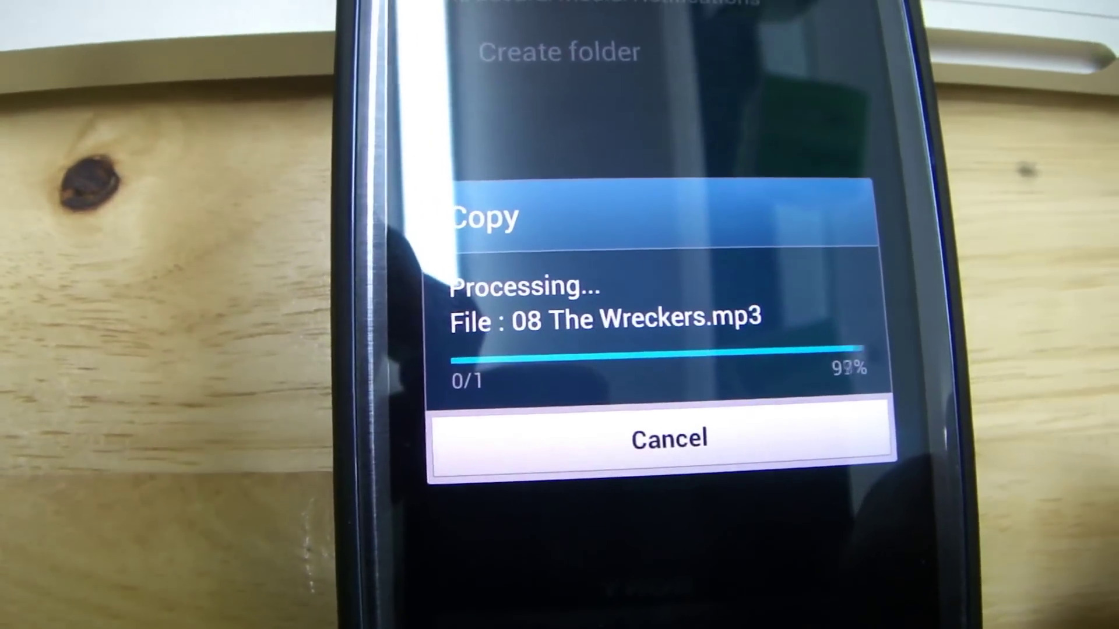